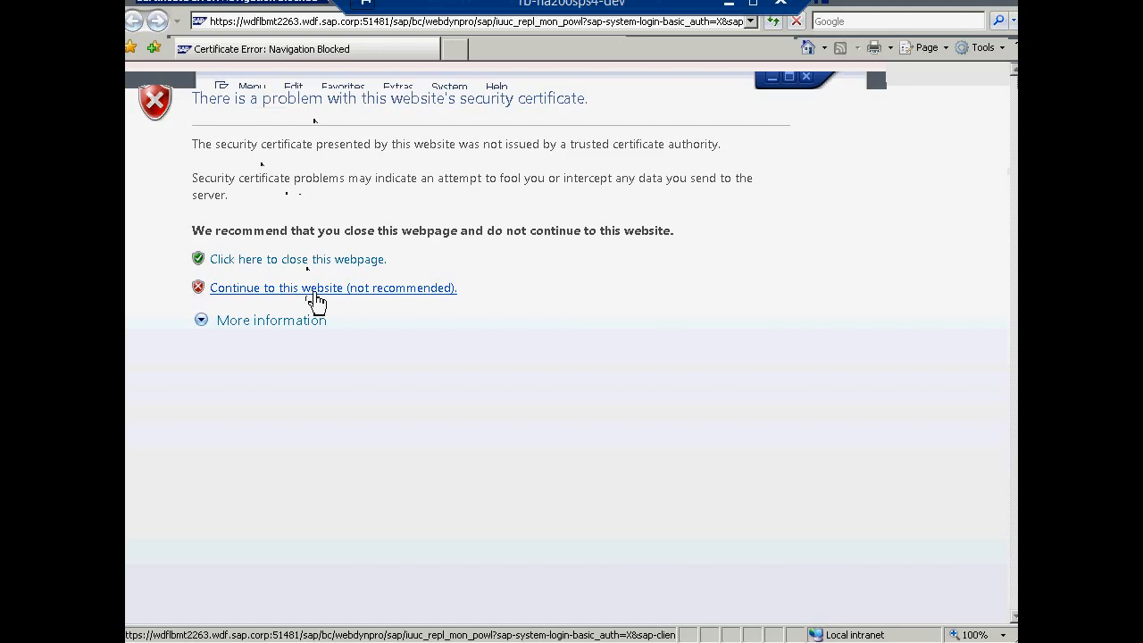
# Step: Accept the certificate warning and sign in to the HANA dashboard with a user name and password
pyautogui.click(317, 291)
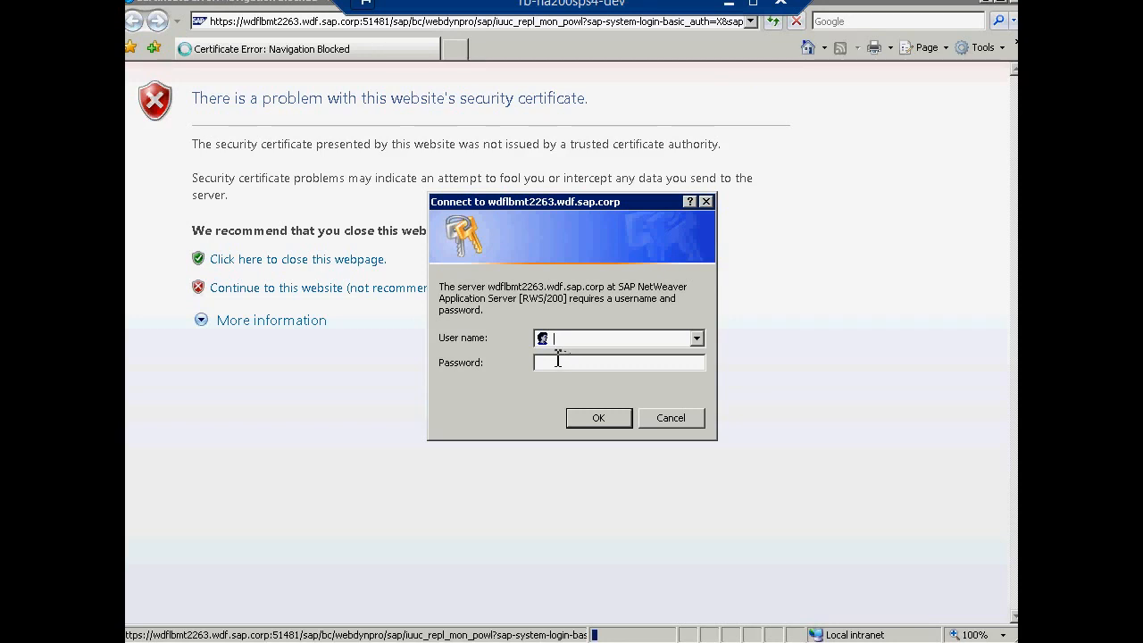
pyautogui.click(558, 360)
pyautogui.click(598, 419)
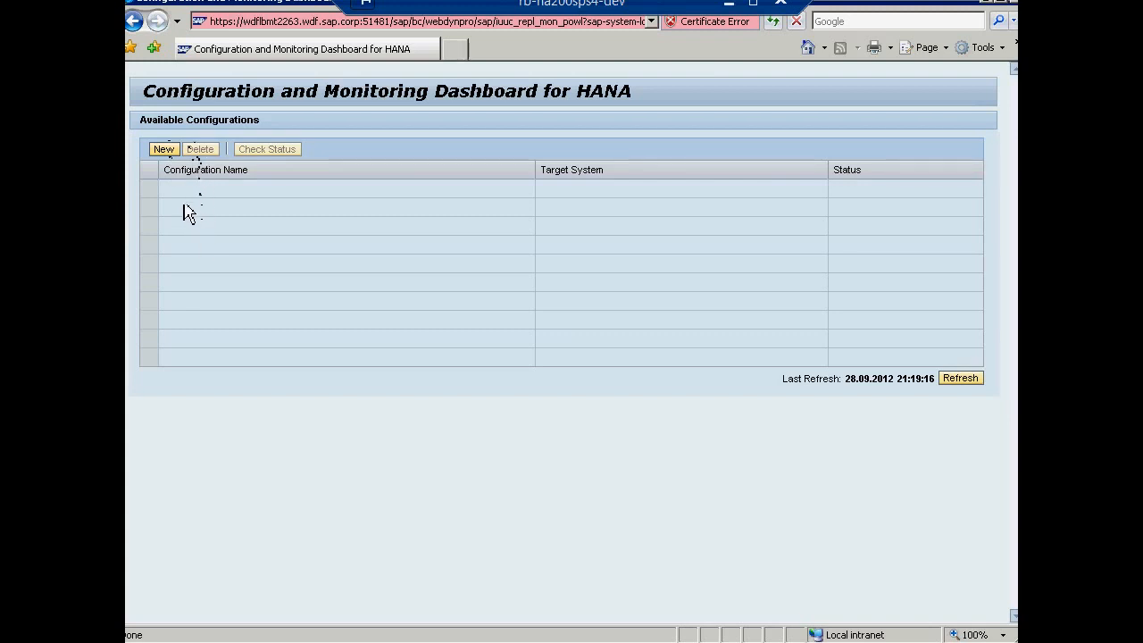
# Step: Start a new replication configuration and name it ZTEST
pyautogui.click(166, 153)
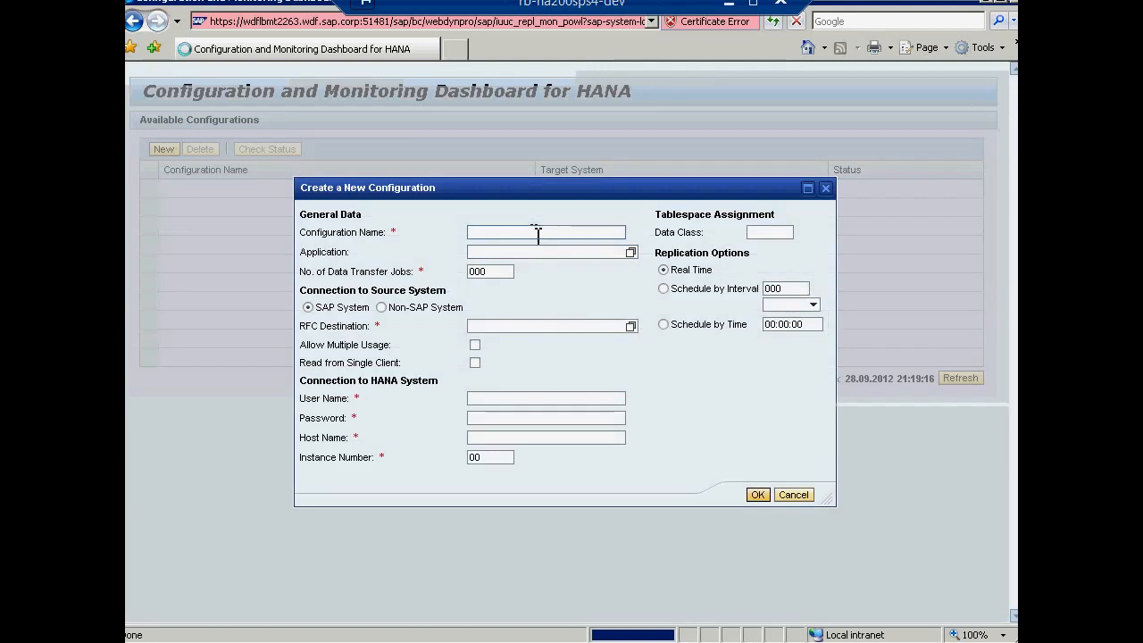
pyautogui.click(540, 234)
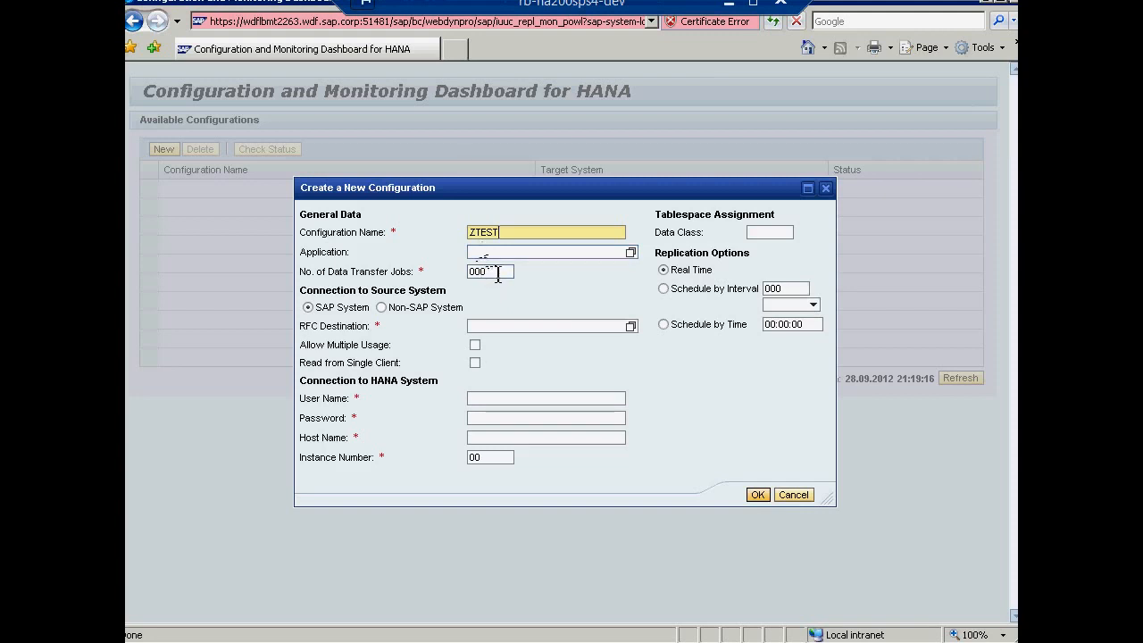
# Step: Enter 003 as the number of data transfer jobs and bring up the RFC destination list
pyautogui.click(501, 272)
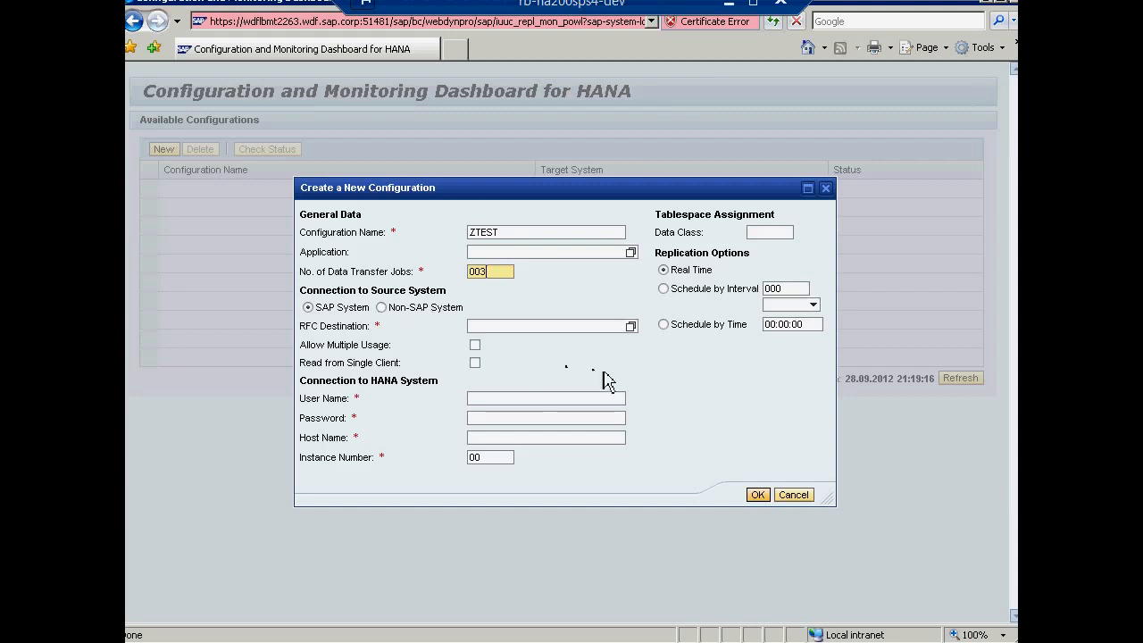
pyautogui.click(632, 330)
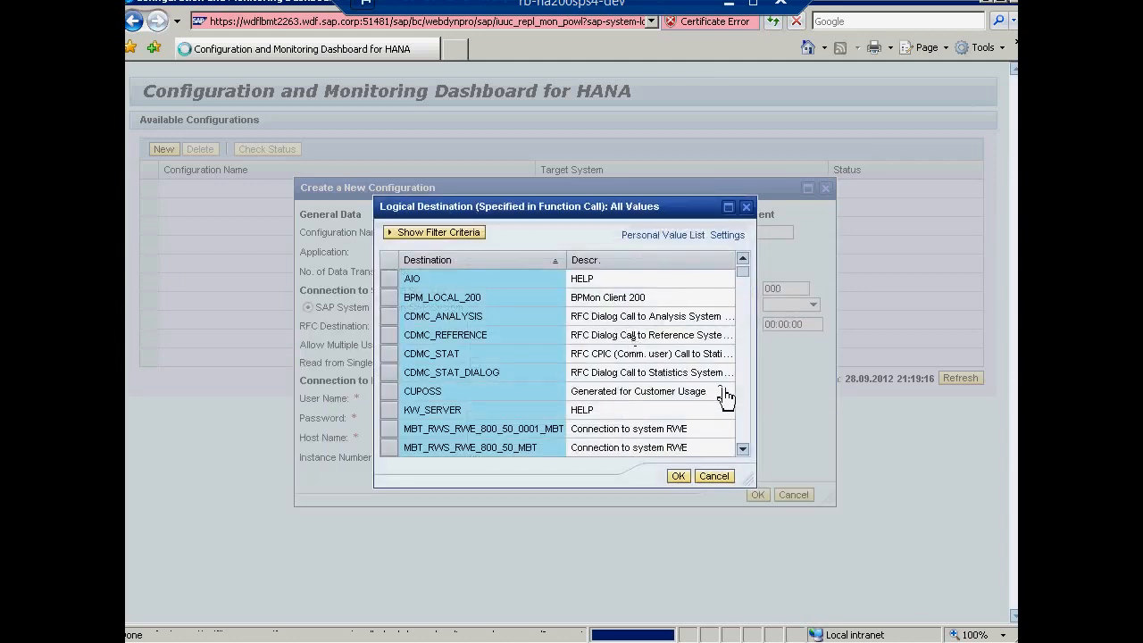
# Step: Page through the RFC destinations and select MBT_RWS_RWS_200_14_0003_MBT
pyautogui.click(743, 413)
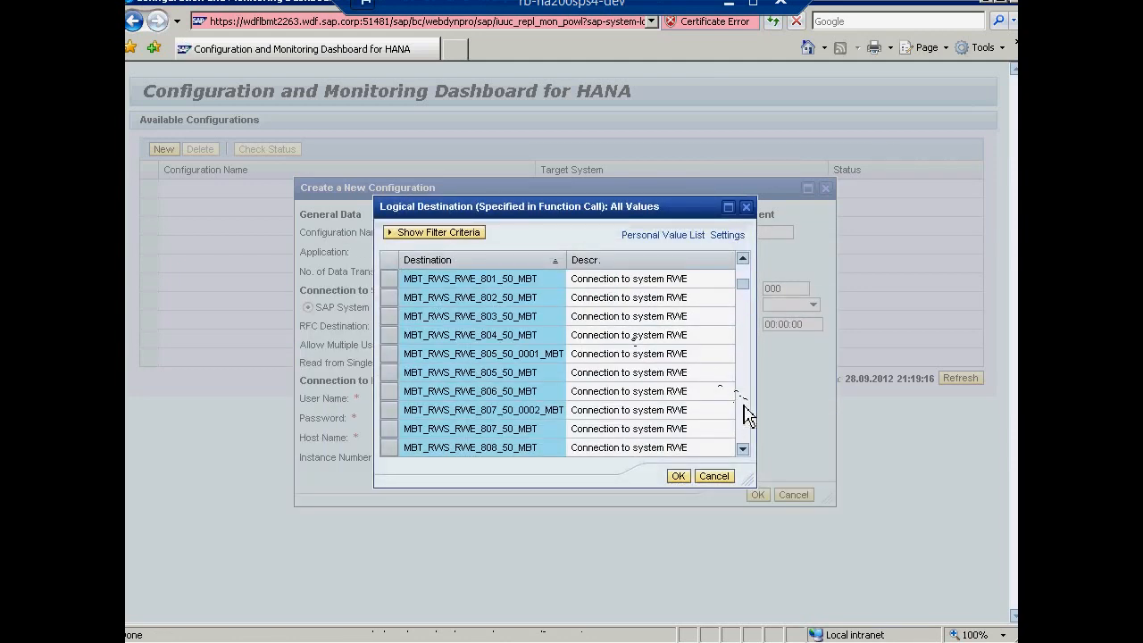
pyautogui.click(745, 408)
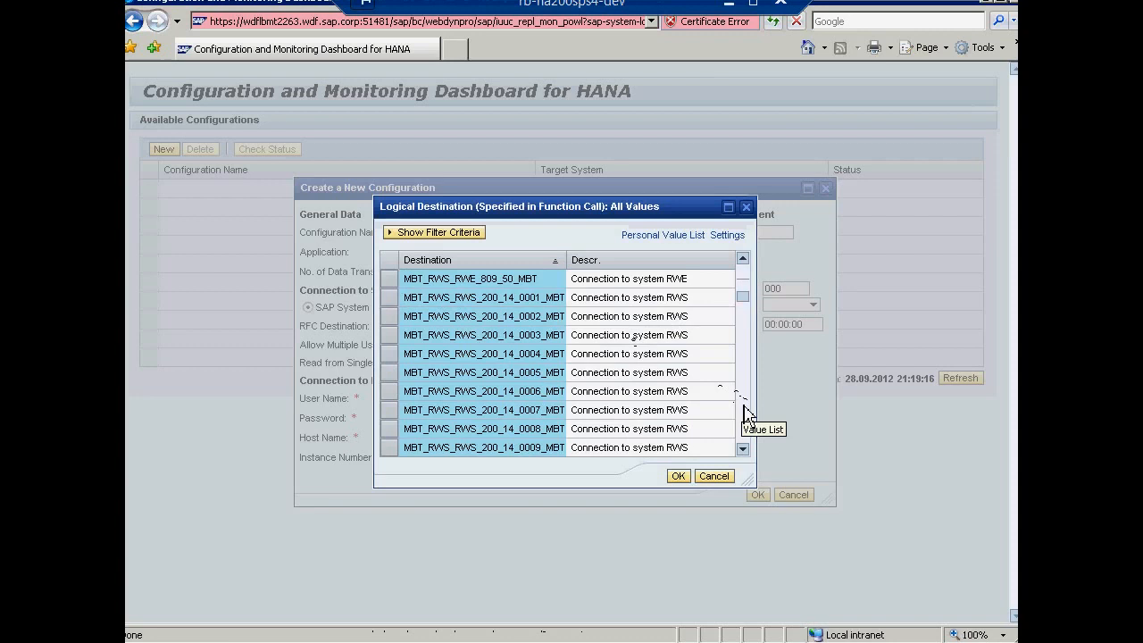
pyautogui.click(747, 415)
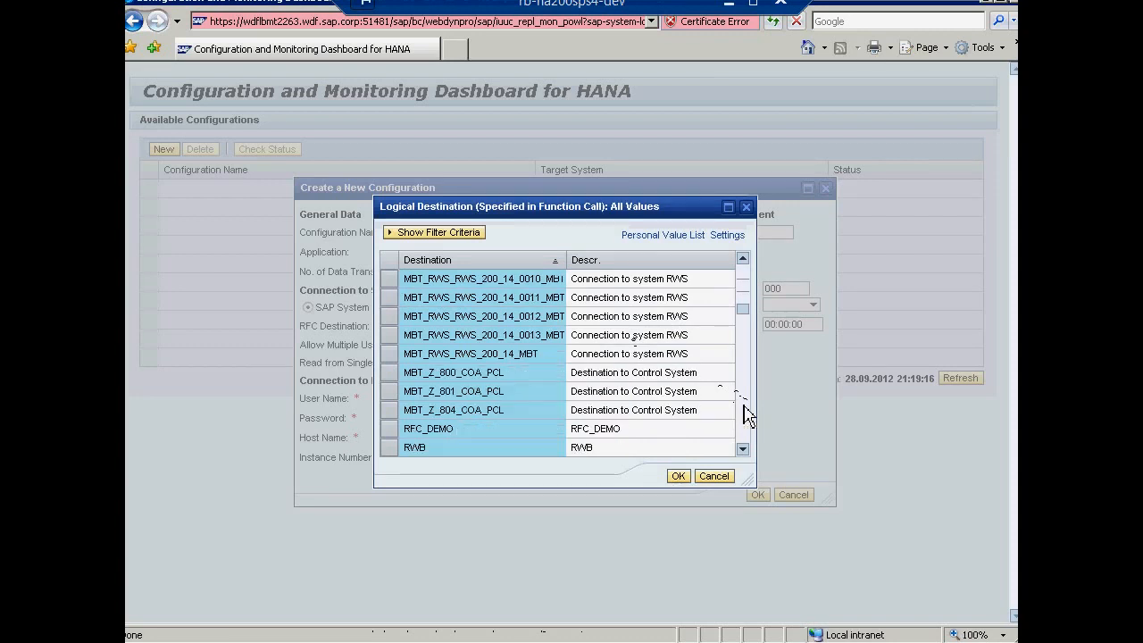
pyautogui.click(745, 288)
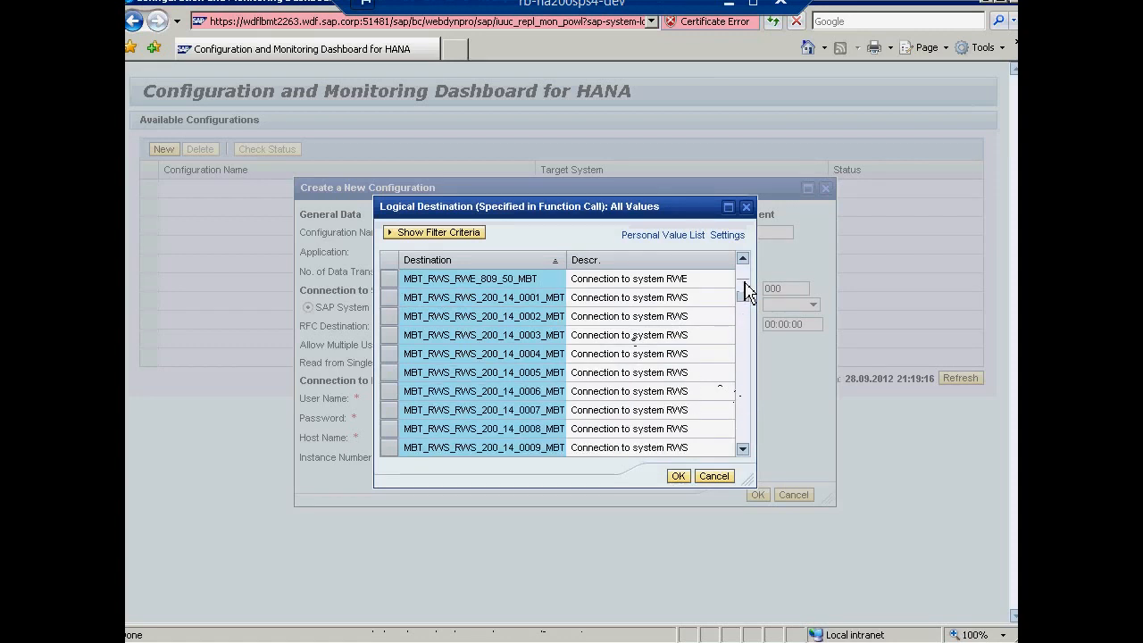
pyautogui.doubleClick(540, 335)
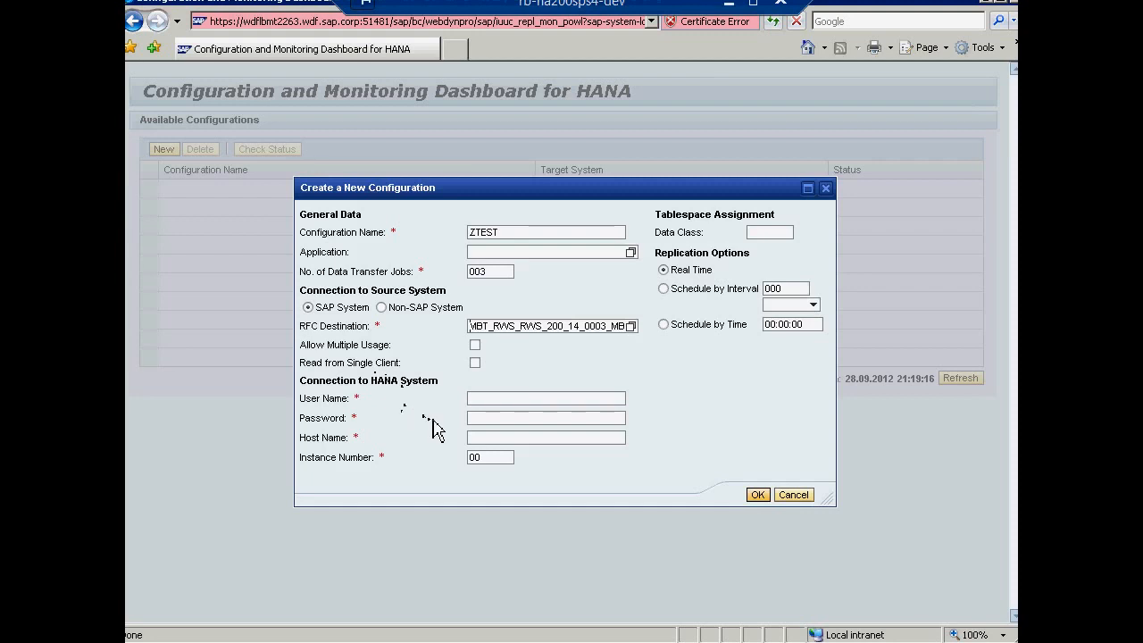
# Step: Fill in the HANA connection user name and password
pyautogui.click(490, 455)
pyautogui.click(561, 399)
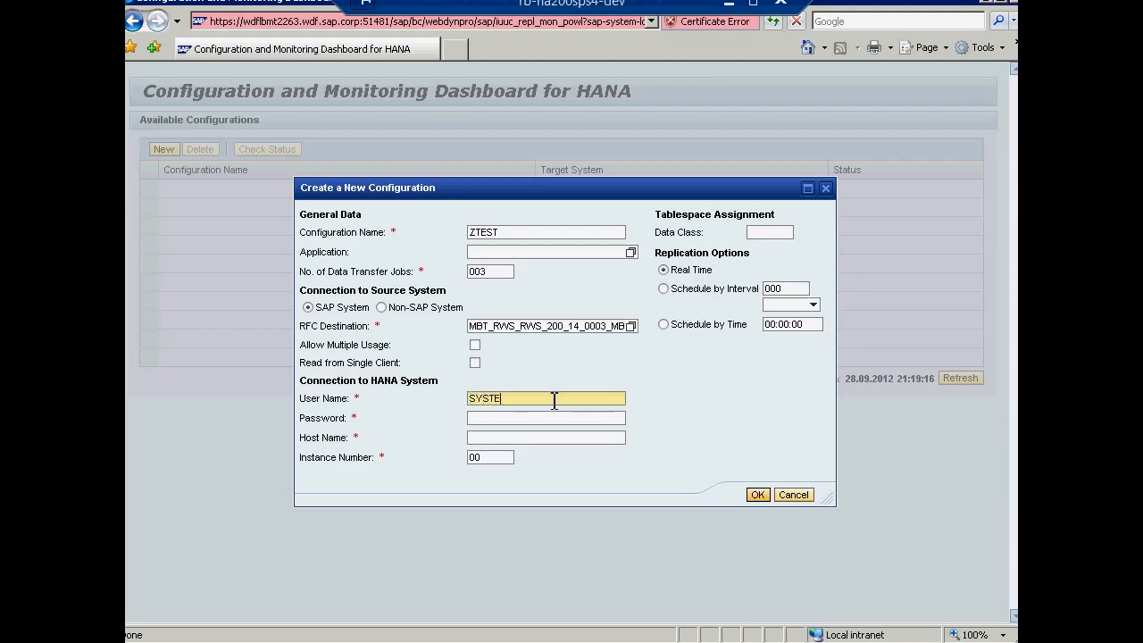
pyautogui.press('Tab')
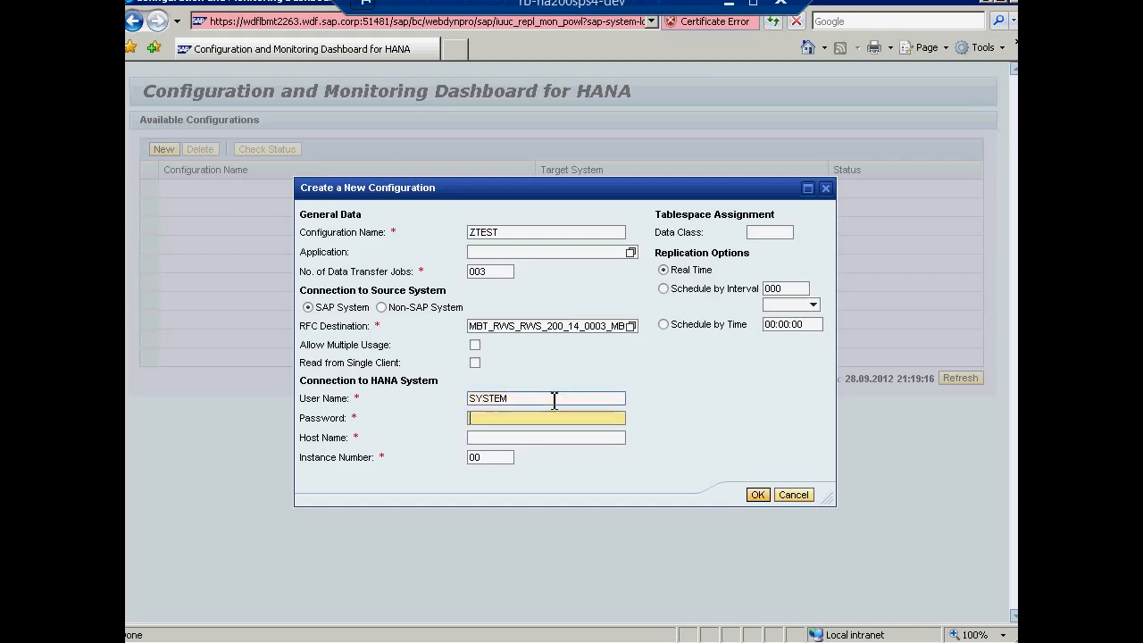
pyautogui.write('manager')
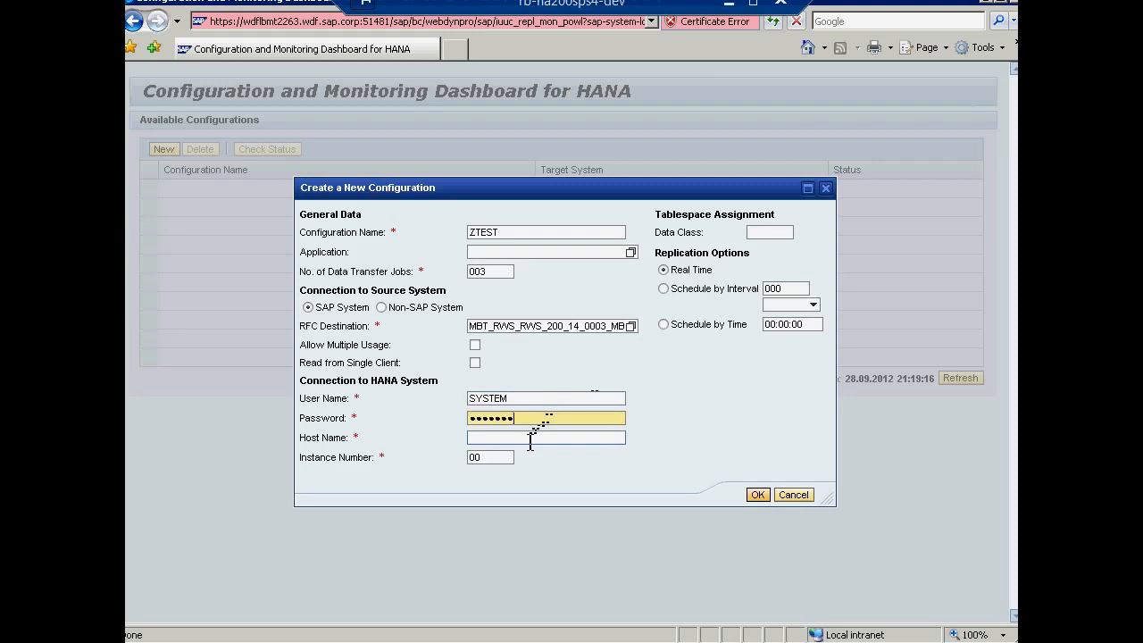
# Step: Enter HANA host name wdflbmt7215 and go to the instance number 00 field
pyautogui.click(531, 438)
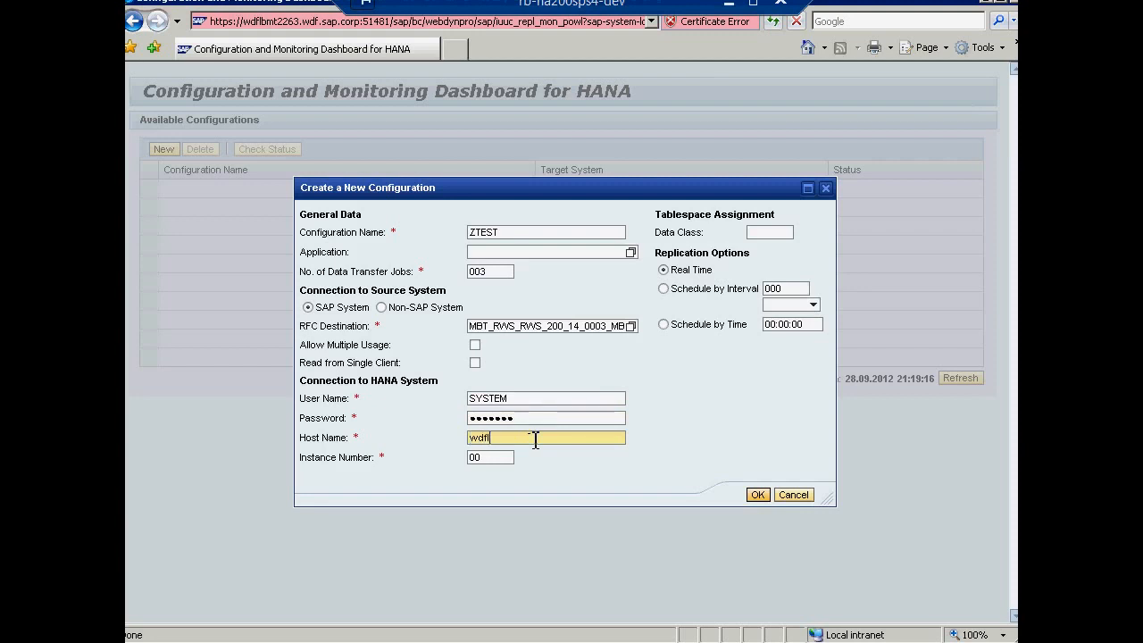
pyautogui.write('wdflbmt7215')
pyautogui.click(496, 457)
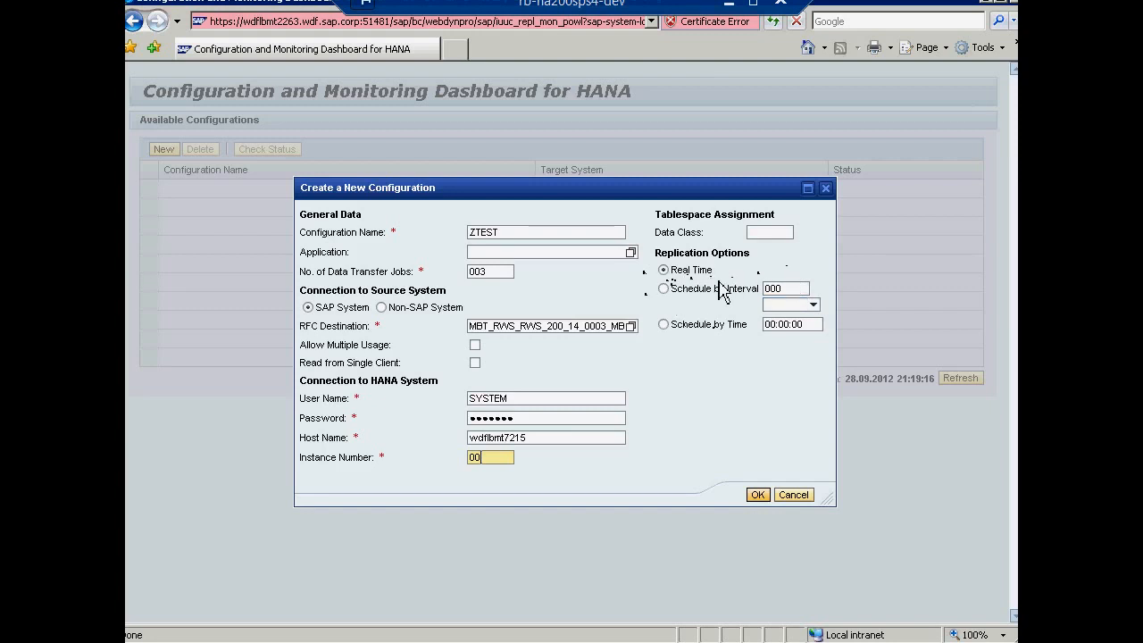
pyautogui.click(793, 289)
pyautogui.click(814, 305)
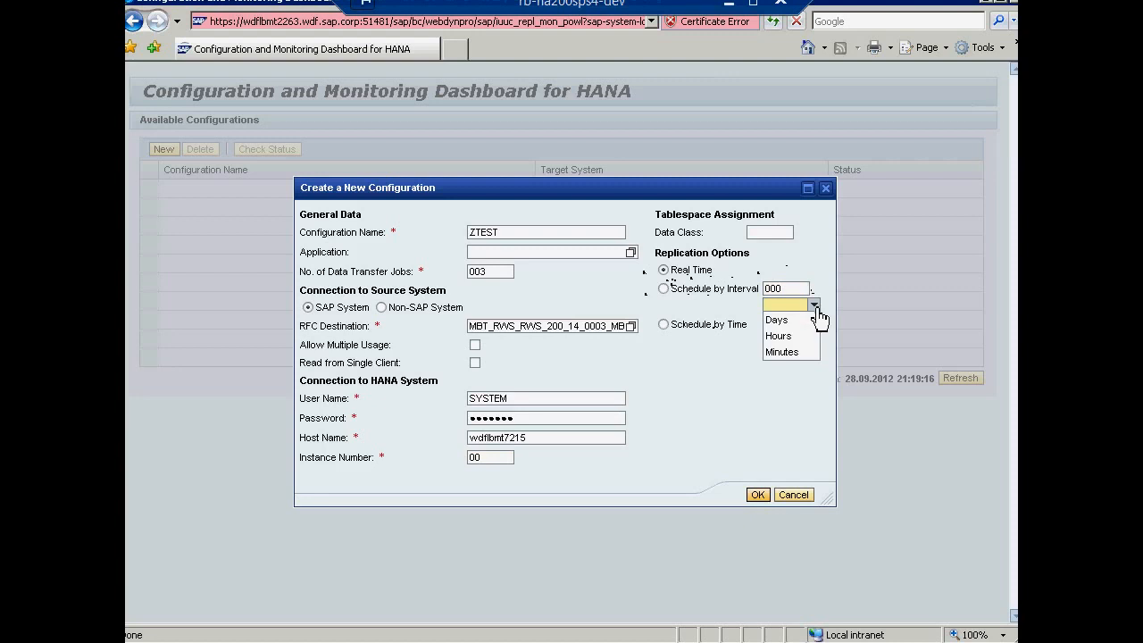
pyautogui.click(720, 379)
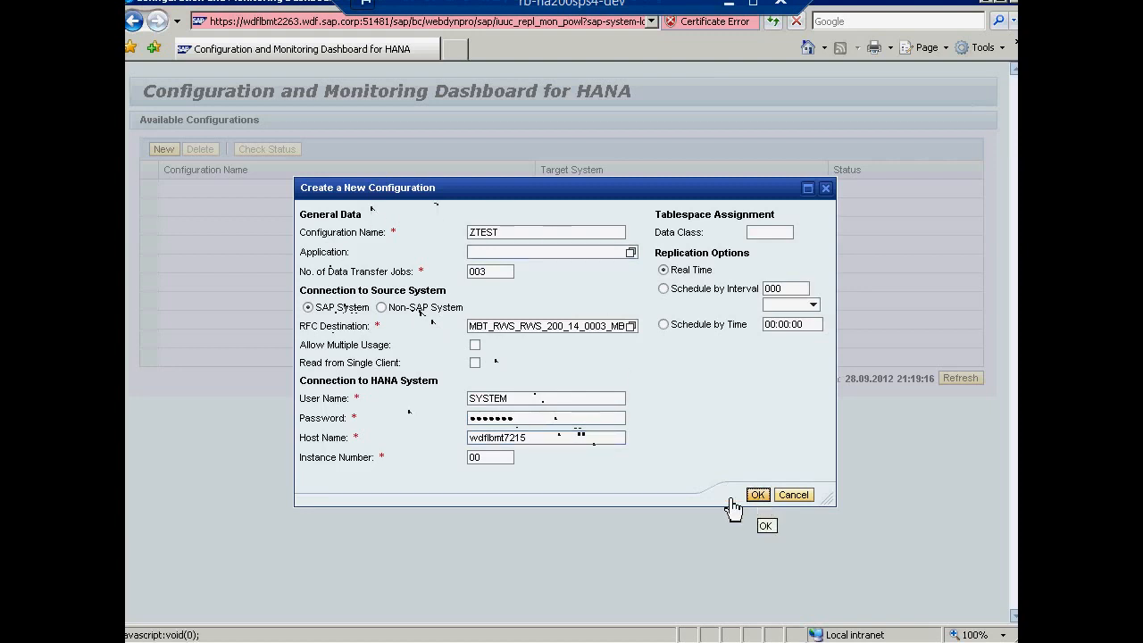
# Step: Create ZTEST, then review its jobs, connections and Settings in the details window
pyautogui.press('Return')
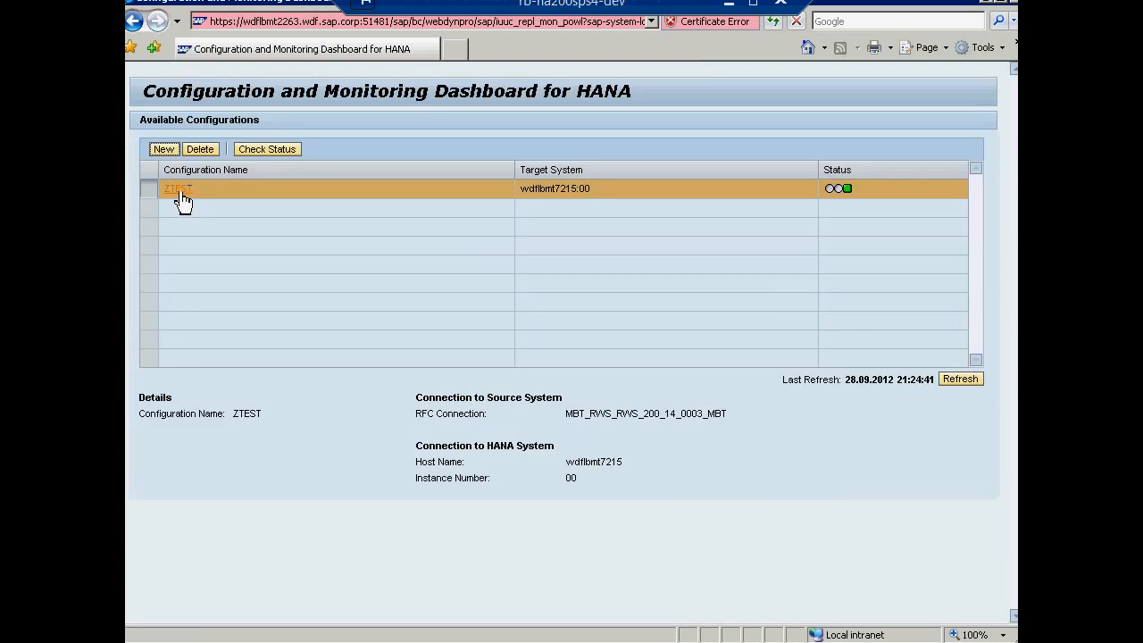
pyautogui.click(178, 196)
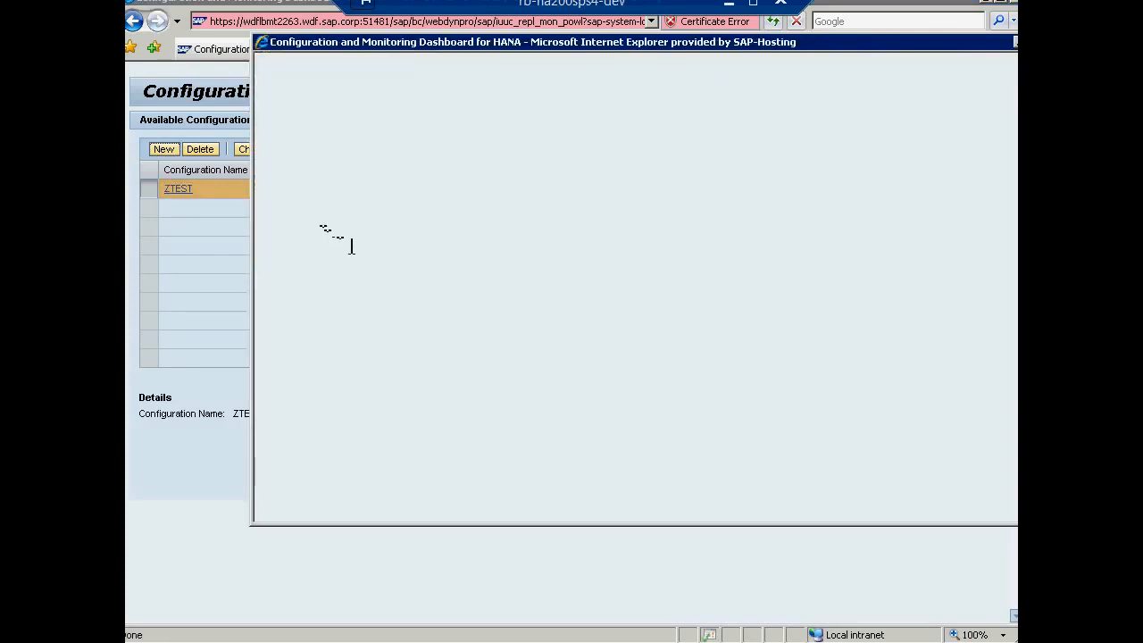
pyautogui.moveTo(506, 49); pyautogui.dragTo(425, 66)
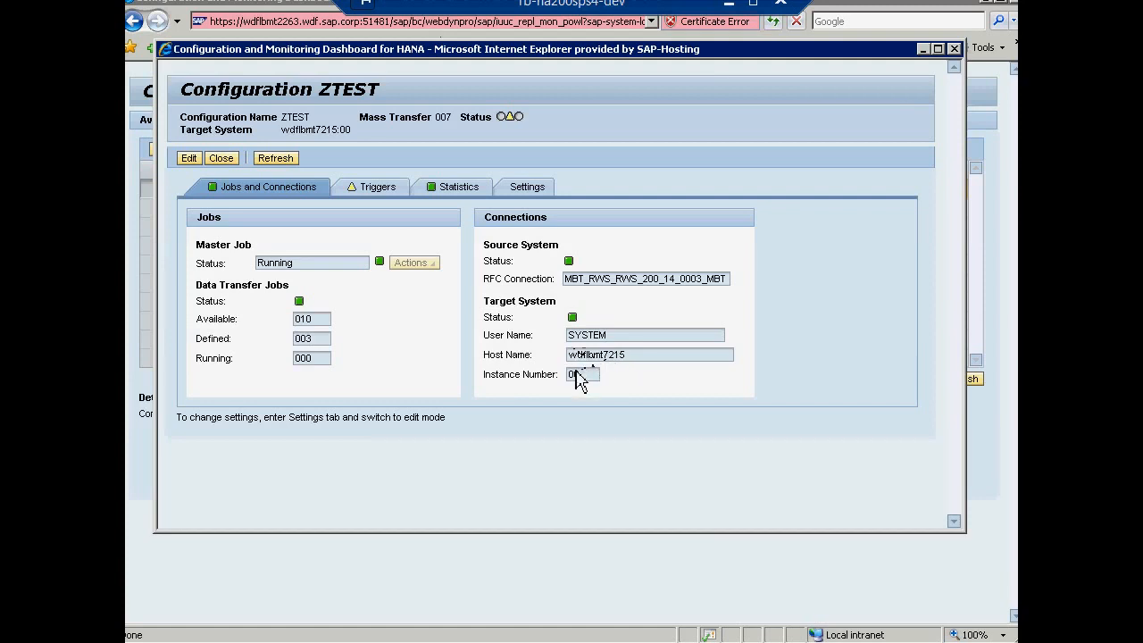
pyautogui.click(542, 190)
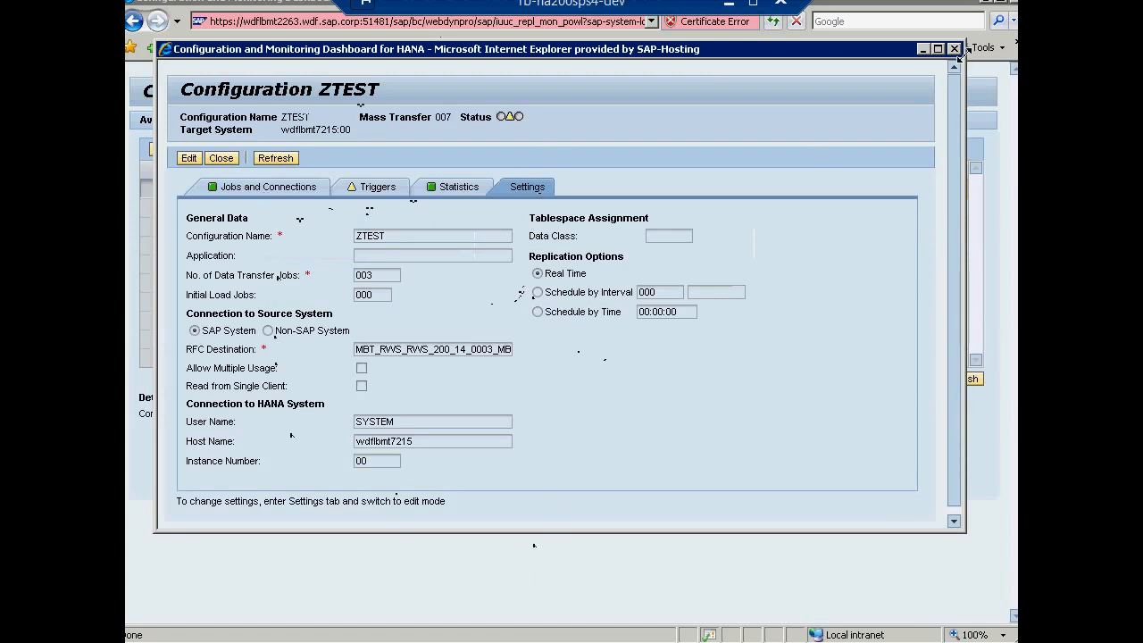
pyautogui.click(953, 49)
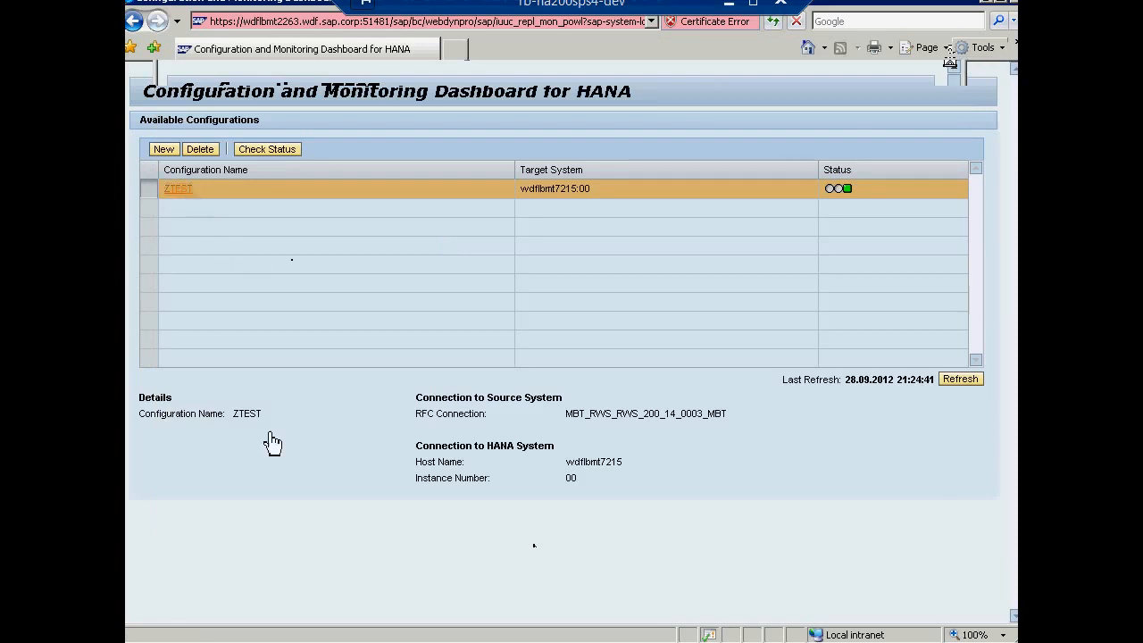
# Step: Refresh the HANA Studio Catalog to show the ZTEST schema, then return to the requirements slide
pyautogui.click(439, 641)
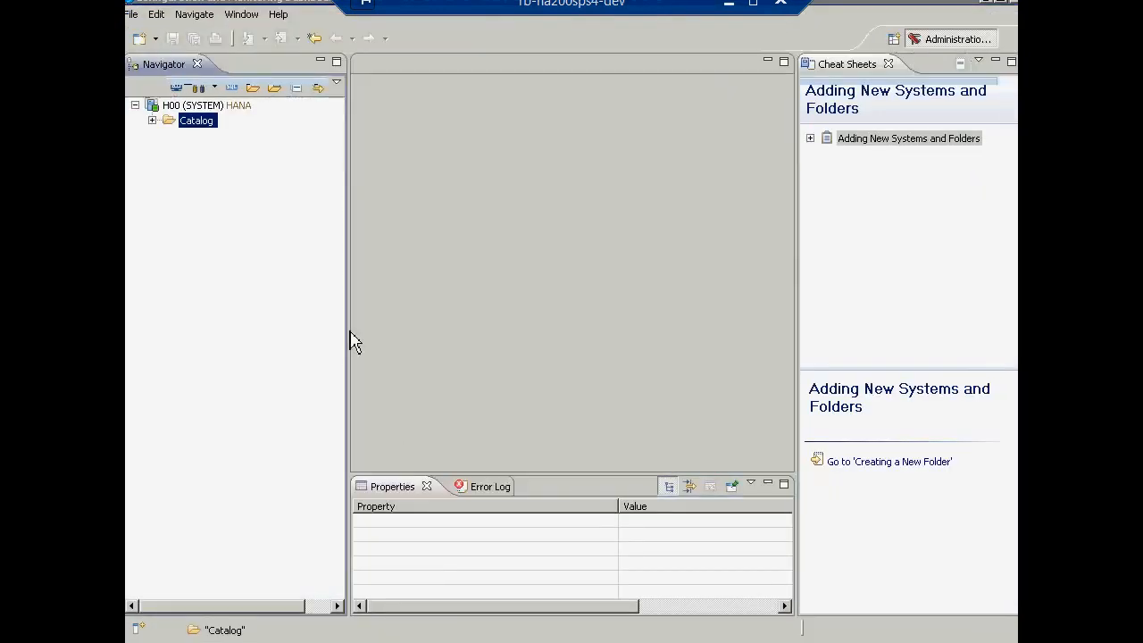
pyautogui.click(153, 121)
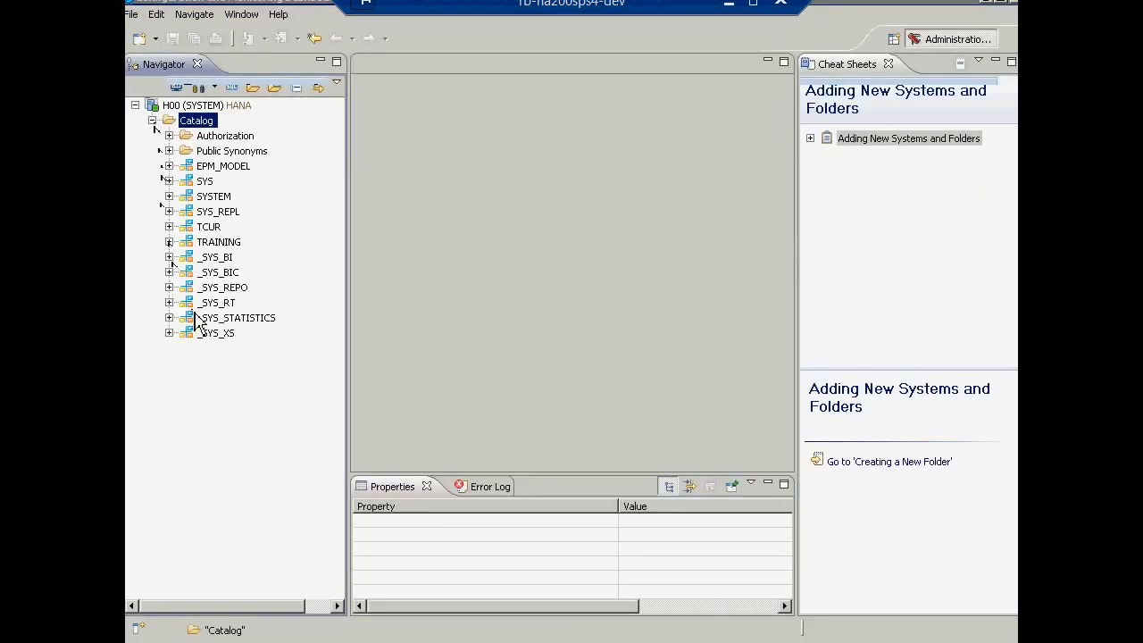
pyautogui.rightClick(200, 125)
pyautogui.click(225, 130)
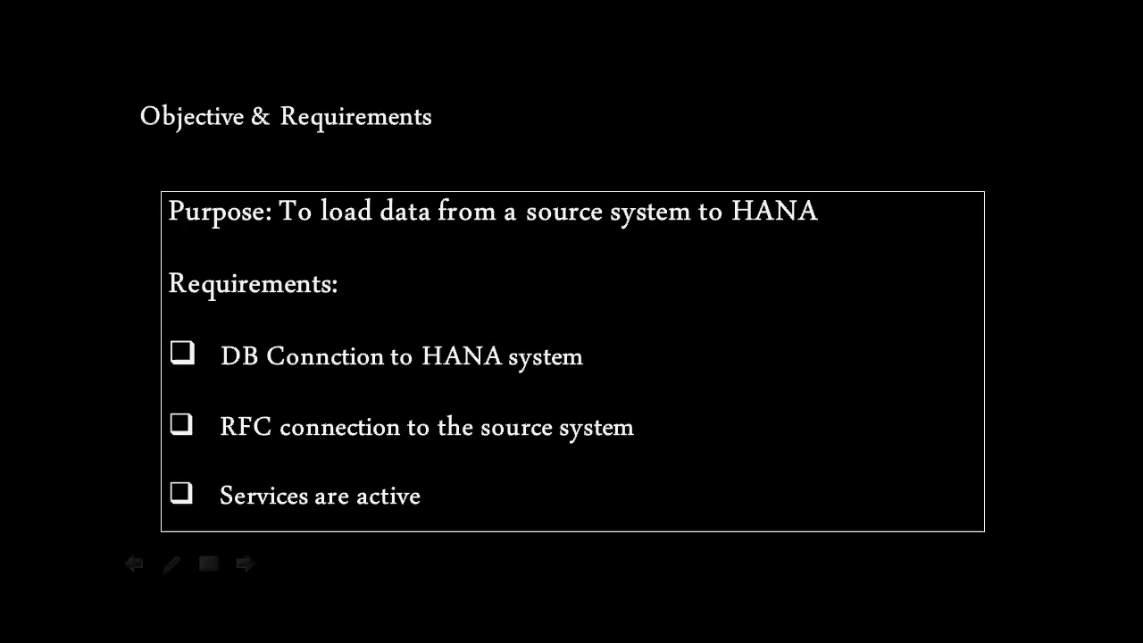
pyautogui.press('Right')
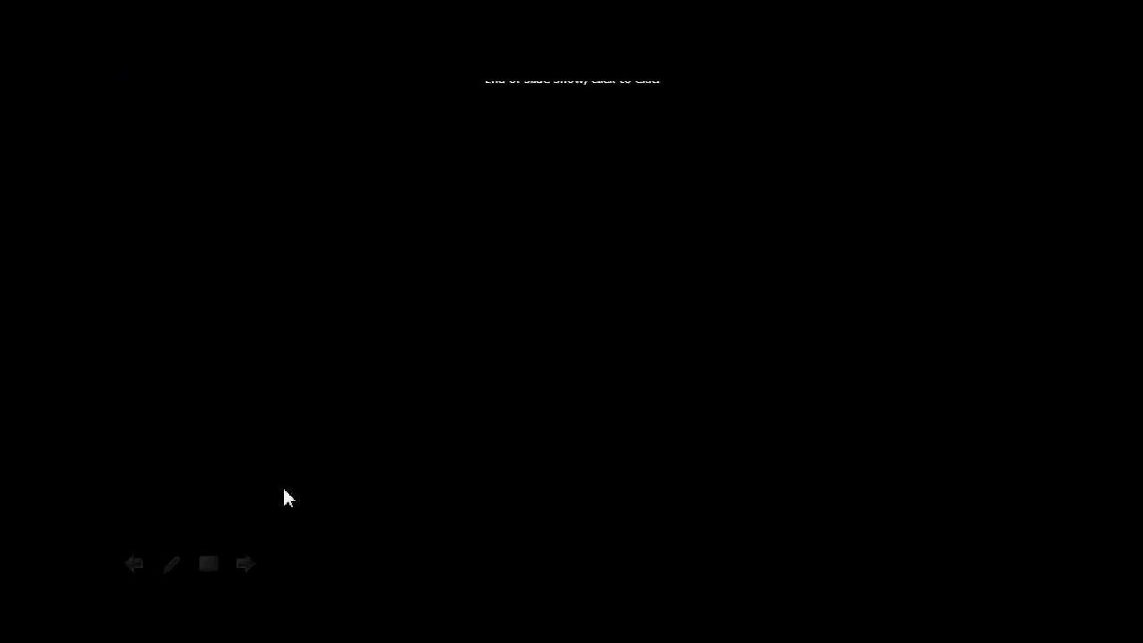
pyautogui.press('Left')
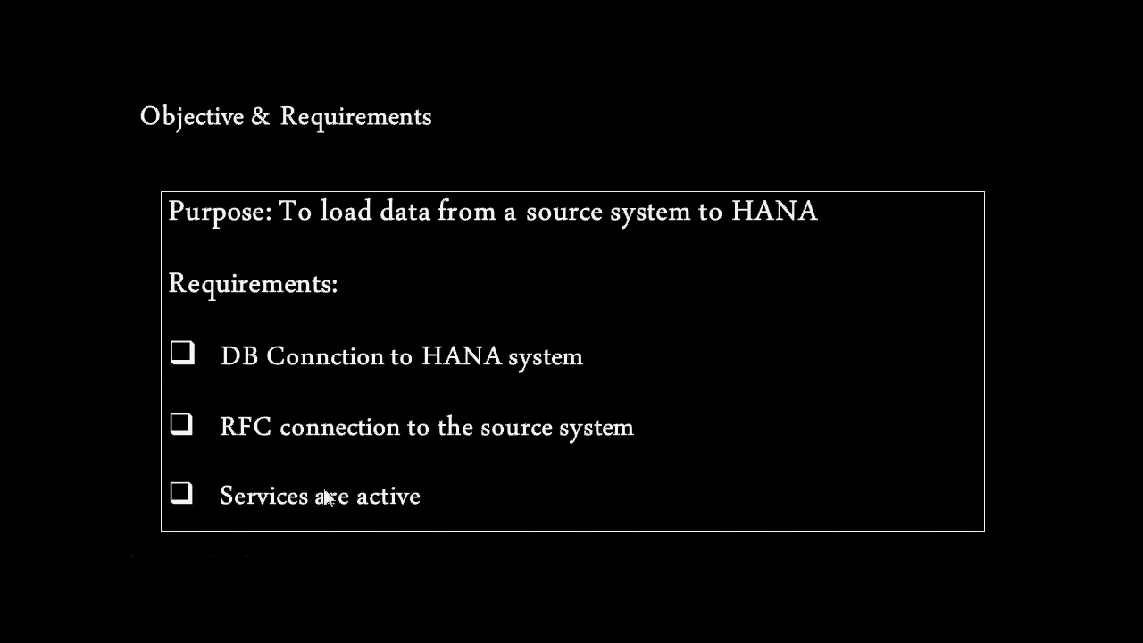